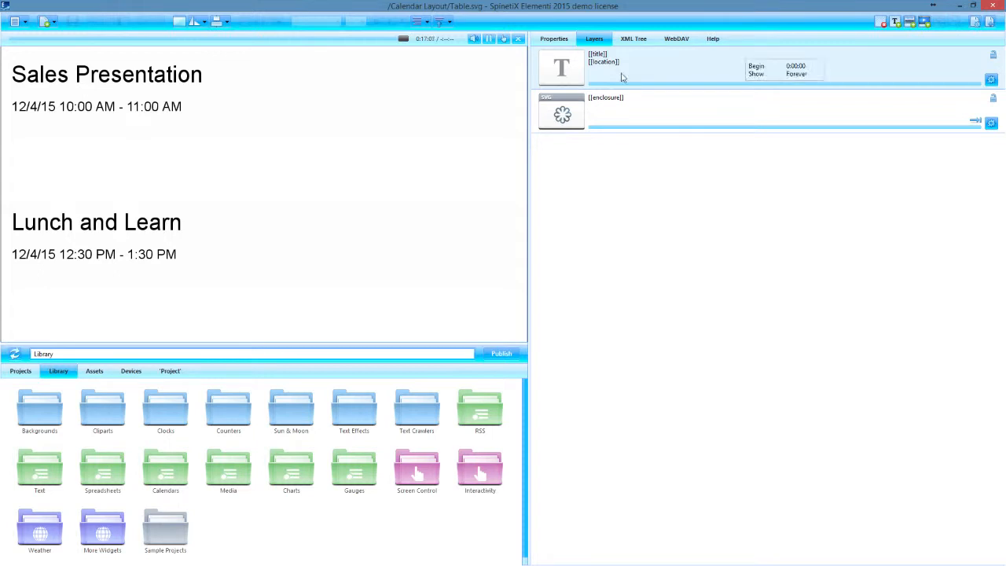
- Test the calendar data source's feed and examine all of its parsed columns from title through startDate
{"action": "left_click", "coordinate": [559, 39]}
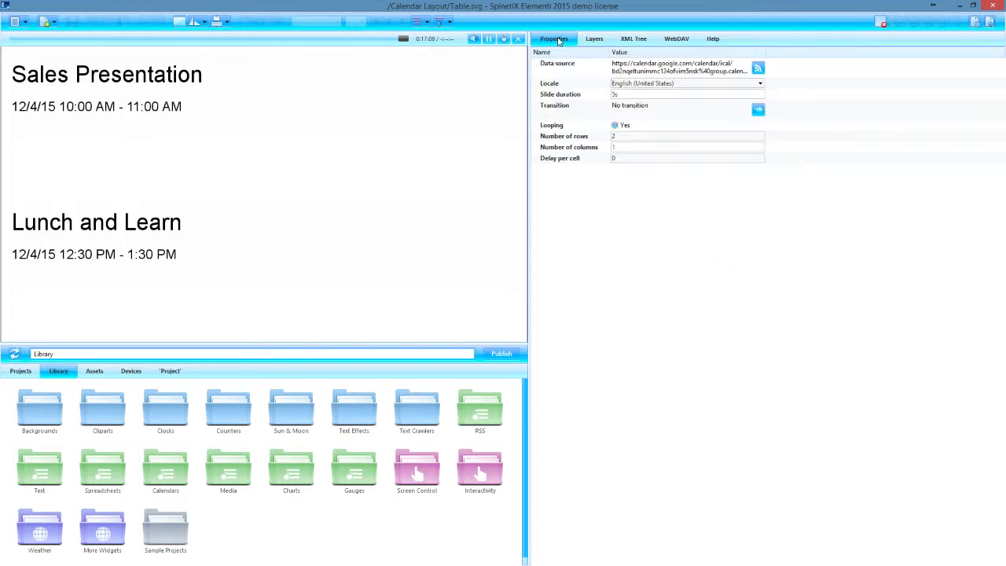
{"action": "double_click", "coordinate": [634, 70]}
{"action": "left_click_drag", "start_coordinate": [607, 29], "coordinate": [628, 132]}
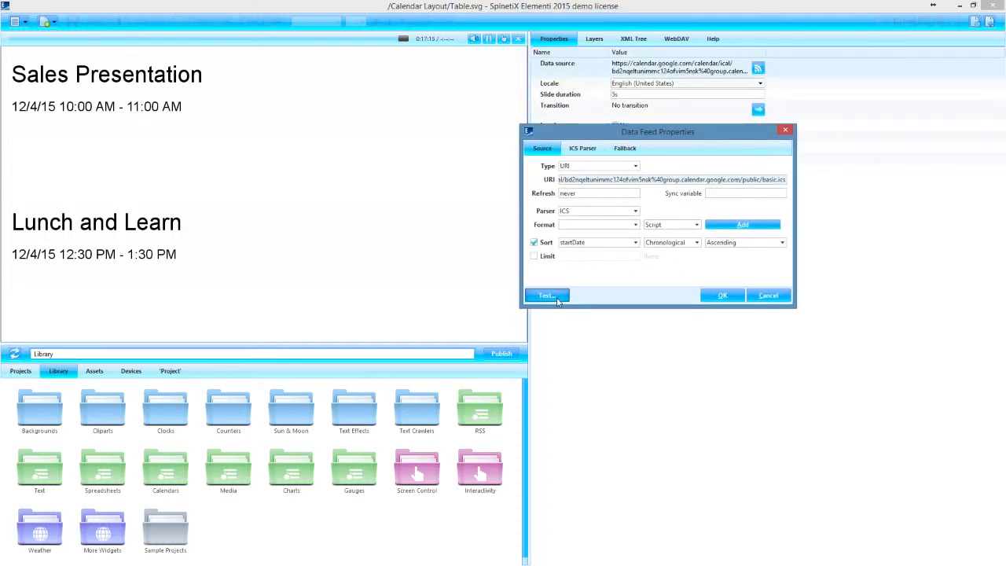
{"action": "left_click", "coordinate": [550, 295]}
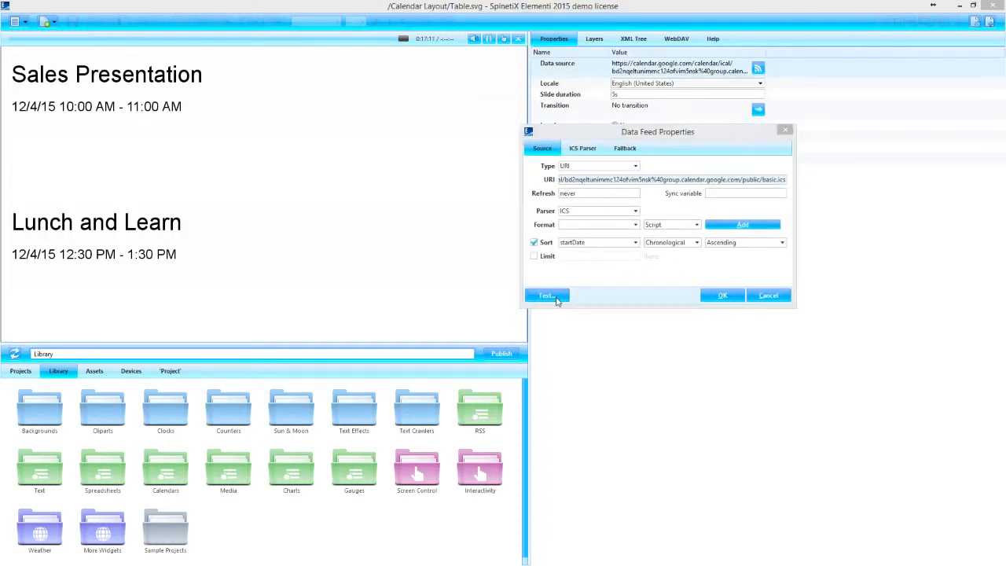
{"action": "left_click_drag", "start_coordinate": [538, 108], "coordinate": [312, 253]}
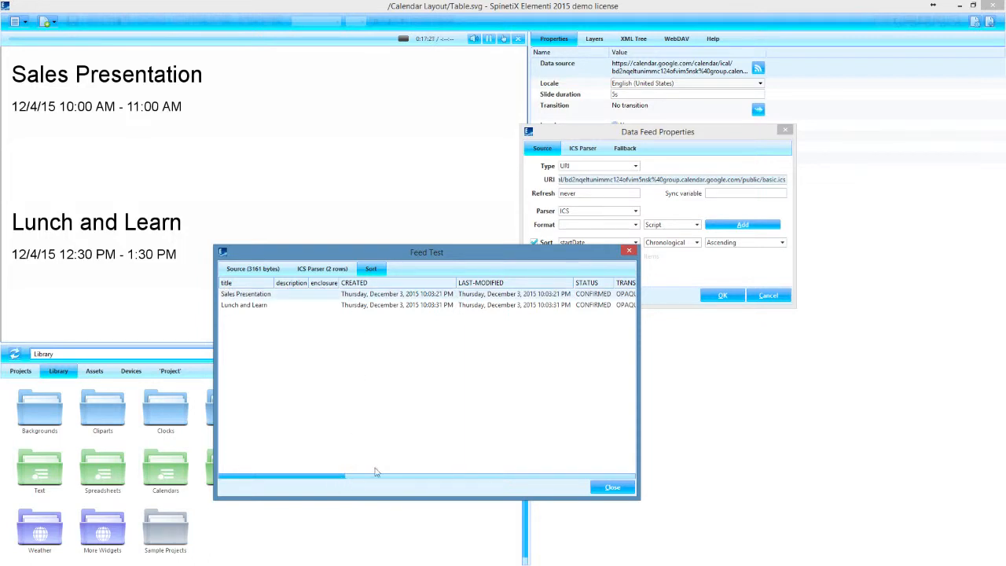
{"action": "left_click_drag", "start_coordinate": [339, 476], "coordinate": [632, 459]}
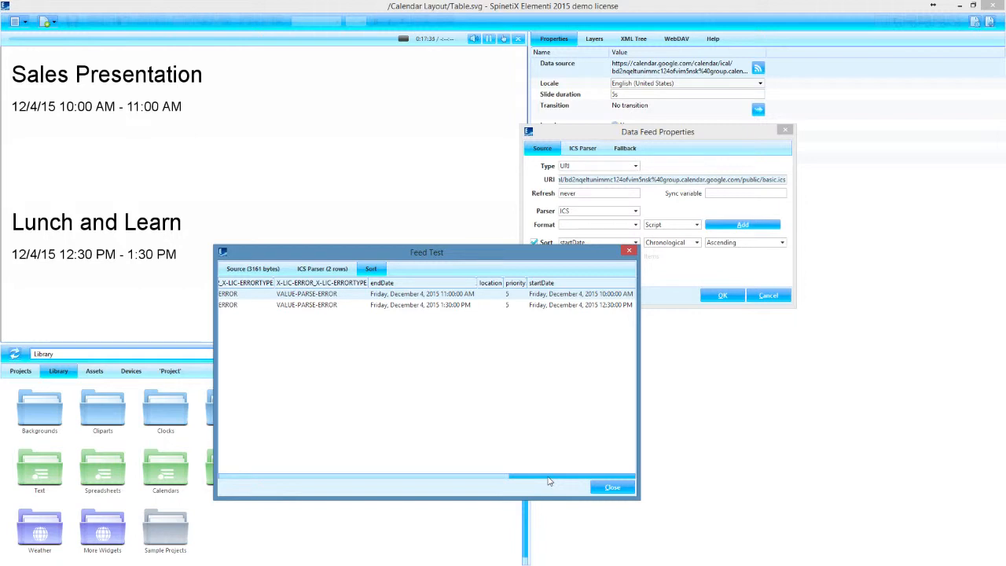
{"action": "left_click_drag", "start_coordinate": [549, 481], "coordinate": [236, 479]}
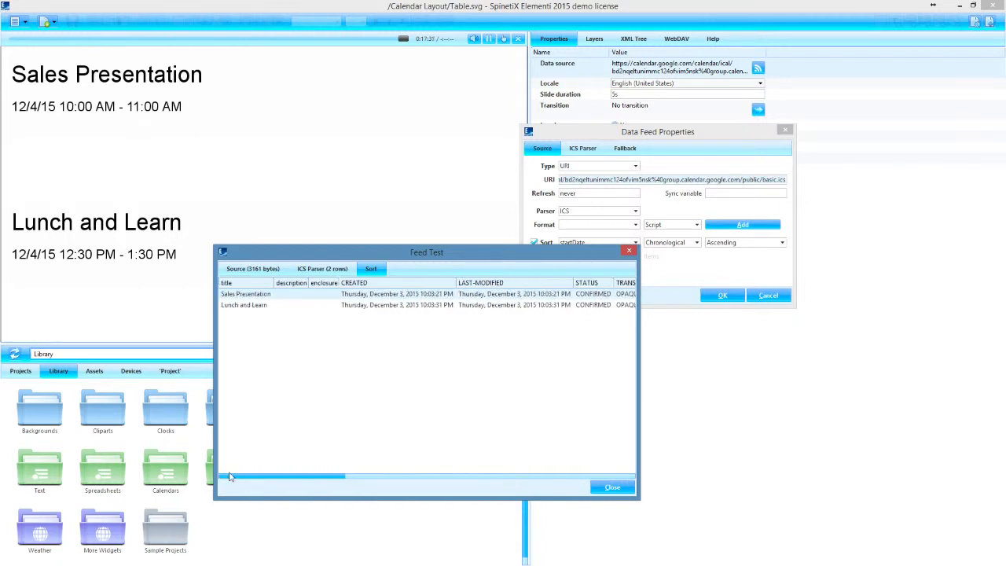
{"action": "left_click_drag", "start_coordinate": [316, 476], "coordinate": [596, 467]}
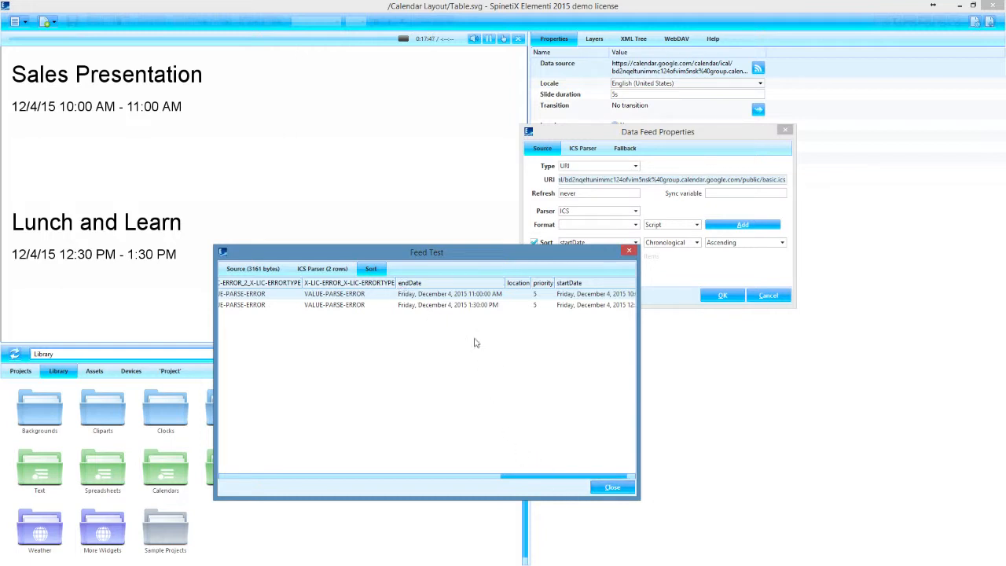
{"action": "left_click", "coordinate": [610, 488]}
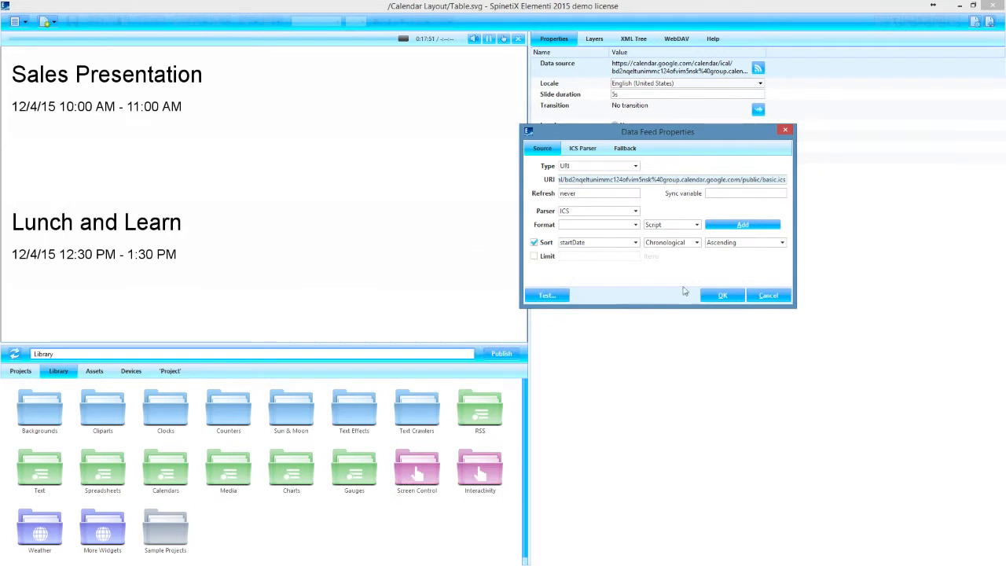
{"action": "left_click", "coordinate": [722, 295]}
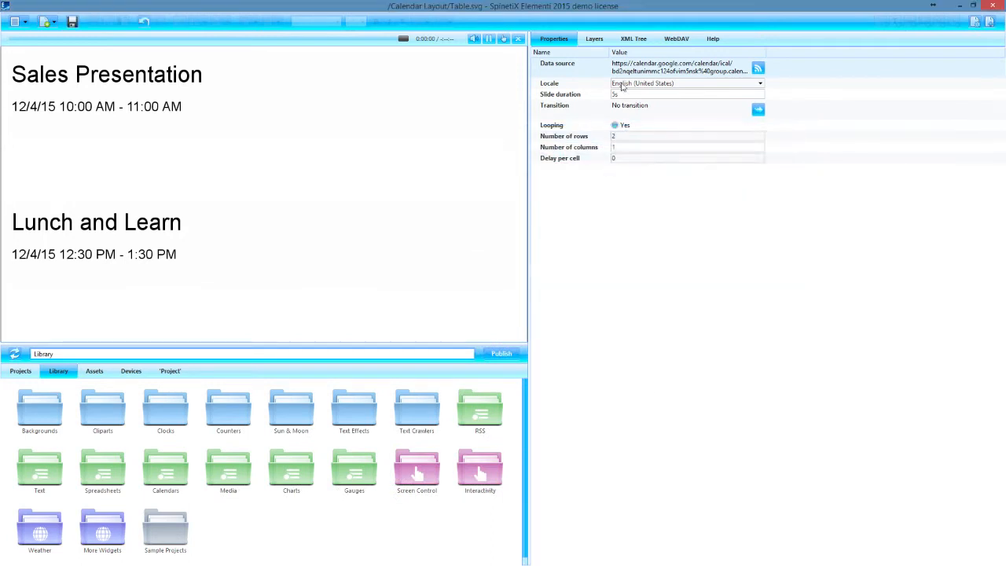
- Open the text of the title and location layer for editing and examine its title, location, date and time placeholders
{"action": "left_click", "coordinate": [594, 40]}
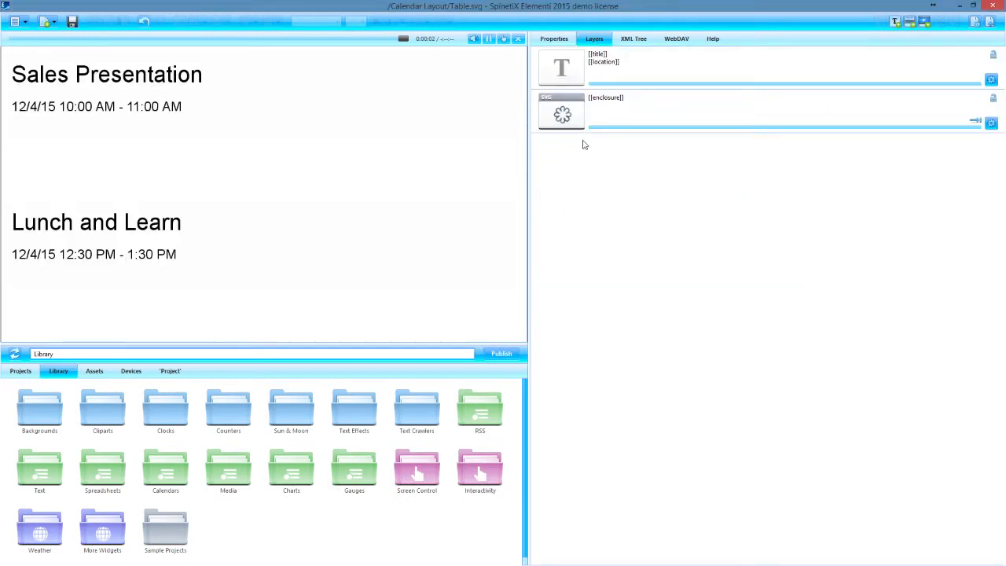
{"action": "left_click", "coordinate": [593, 66]}
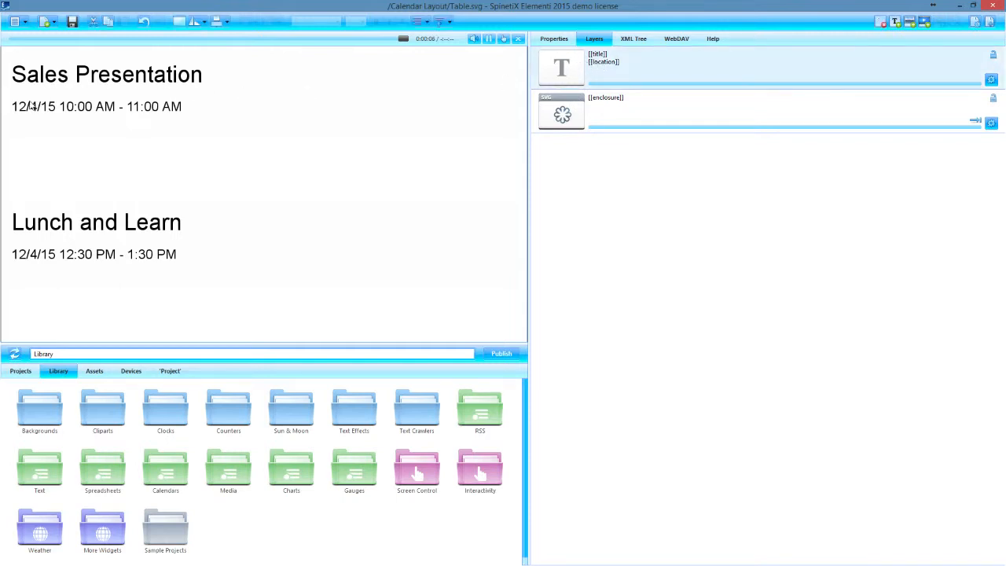
{"action": "right_click", "coordinate": [582, 69]}
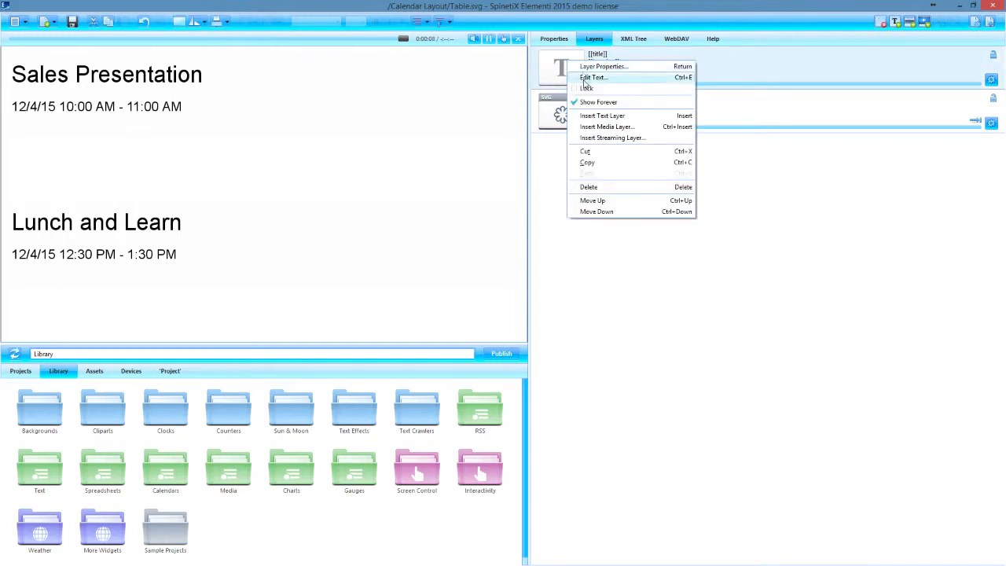
{"action": "left_click", "coordinate": [585, 78]}
{"action": "left_click_drag", "start_coordinate": [526, 10], "coordinate": [373, 150]}
{"action": "left_click_drag", "start_coordinate": [382, 379], "coordinate": [338, 382]}
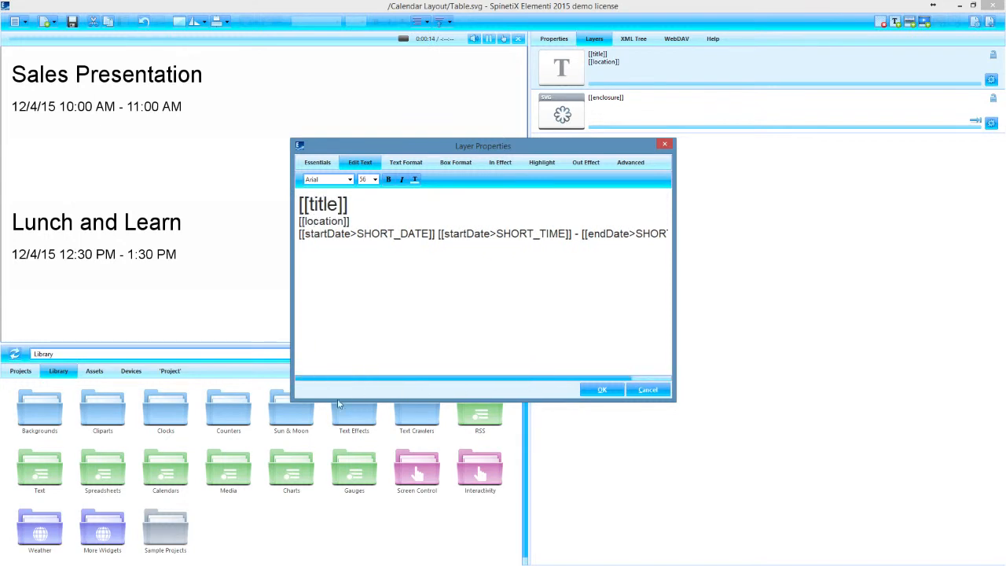
{"action": "left_click_drag", "start_coordinate": [308, 205], "coordinate": [344, 225]}
{"action": "left_click", "coordinate": [351, 252]}
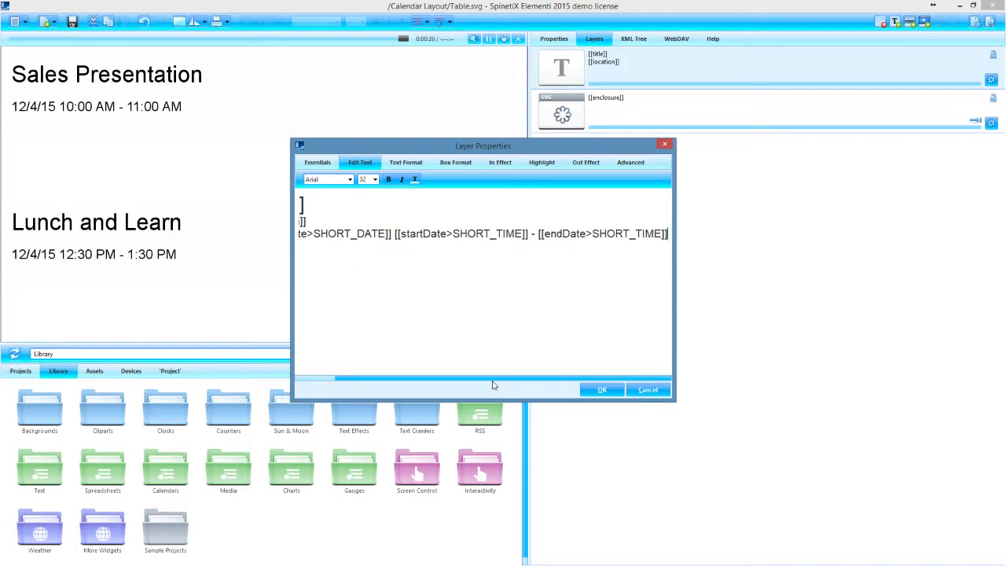
{"action": "left_click_drag", "start_coordinate": [494, 381], "coordinate": [398, 378]}
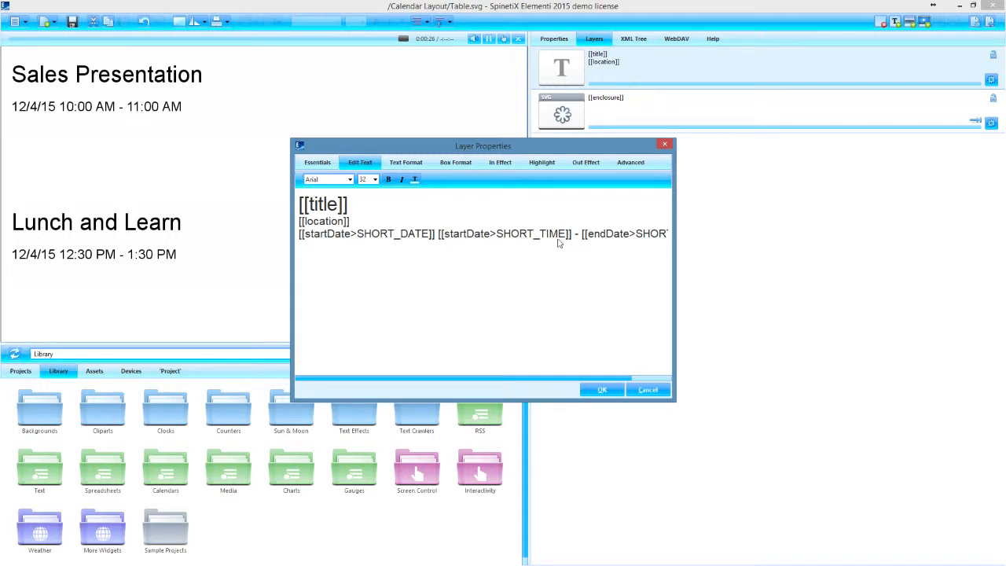
{"action": "left_click_drag", "start_coordinate": [460, 379], "coordinate": [532, 376]}
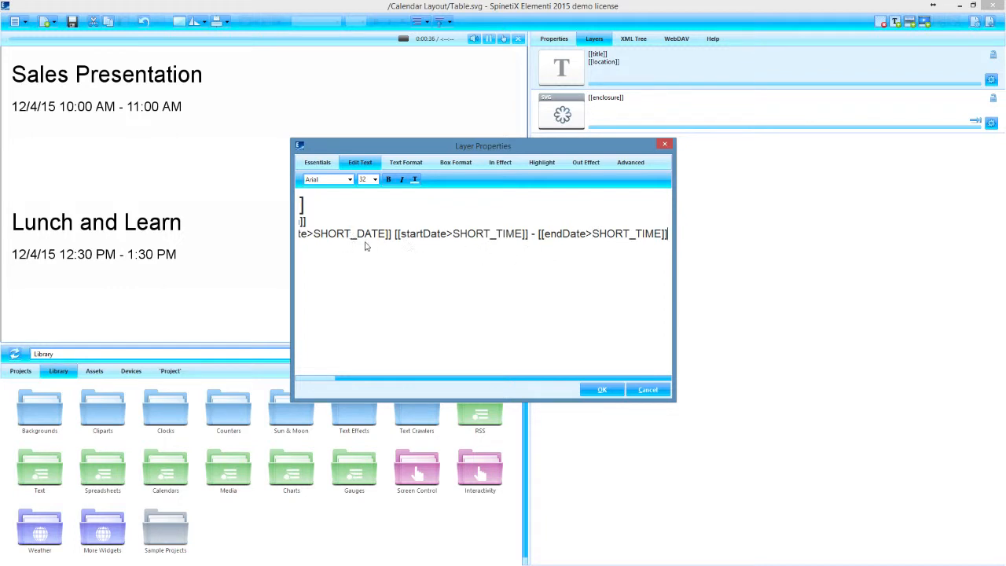
- Replace the start time placeholder in the layer's date line with [[endDate>SHORT_TIME]] and apply the text change
{"action": "left_click_drag", "start_coordinate": [568, 150], "coordinate": [583, 154]}
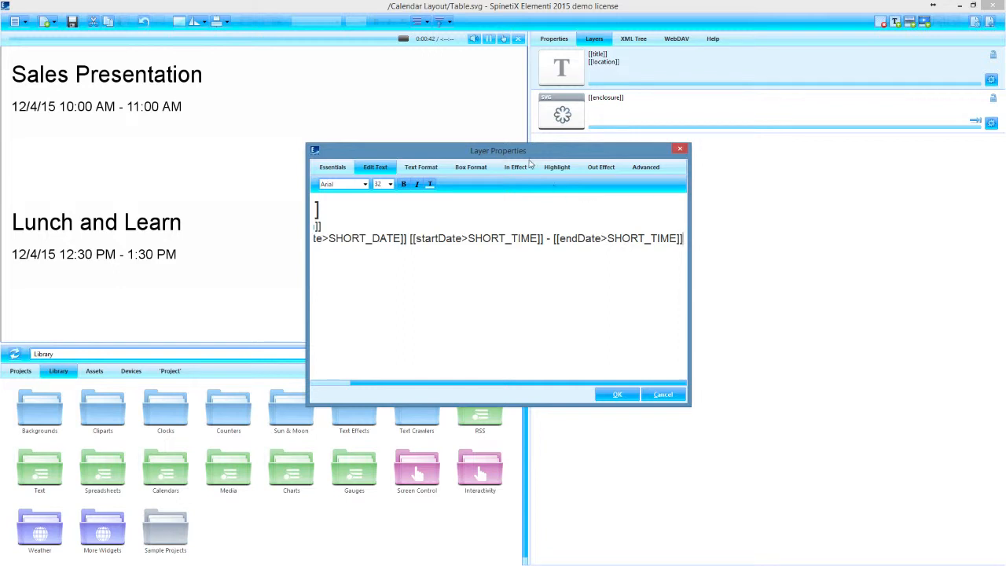
{"action": "left_click_drag", "start_coordinate": [484, 153], "coordinate": [501, 159]}
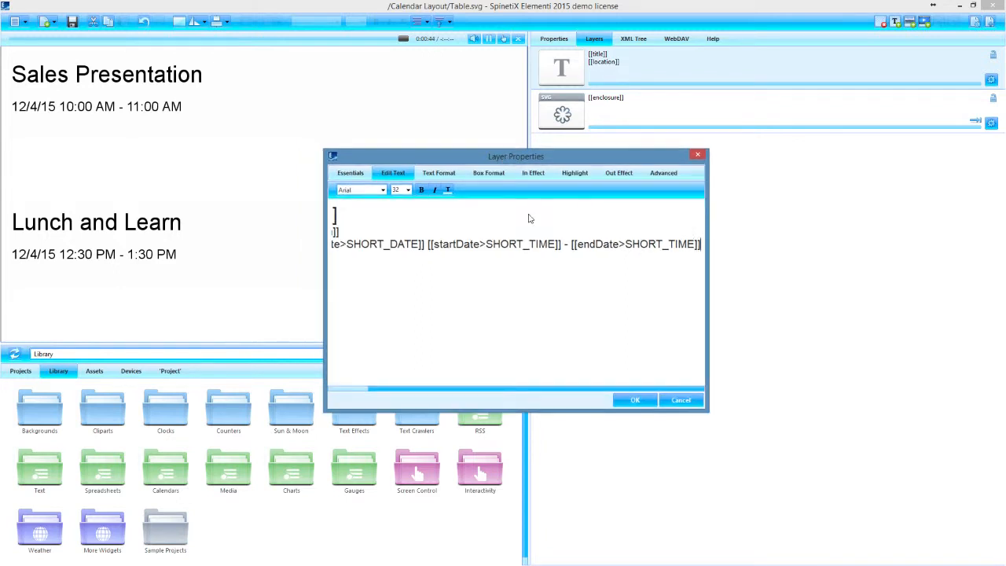
{"action": "mouse_move", "coordinate": [434, 245]}
{"action": "left_mouse_down"}
{"action": "mouse_move", "coordinate": [463, 250]}
{"action": "mouse_move", "coordinate": [450, 250]}
{"action": "left_mouse_up"}
{"action": "type", "text": "end"}
{"action": "key", "text": "Delete"}
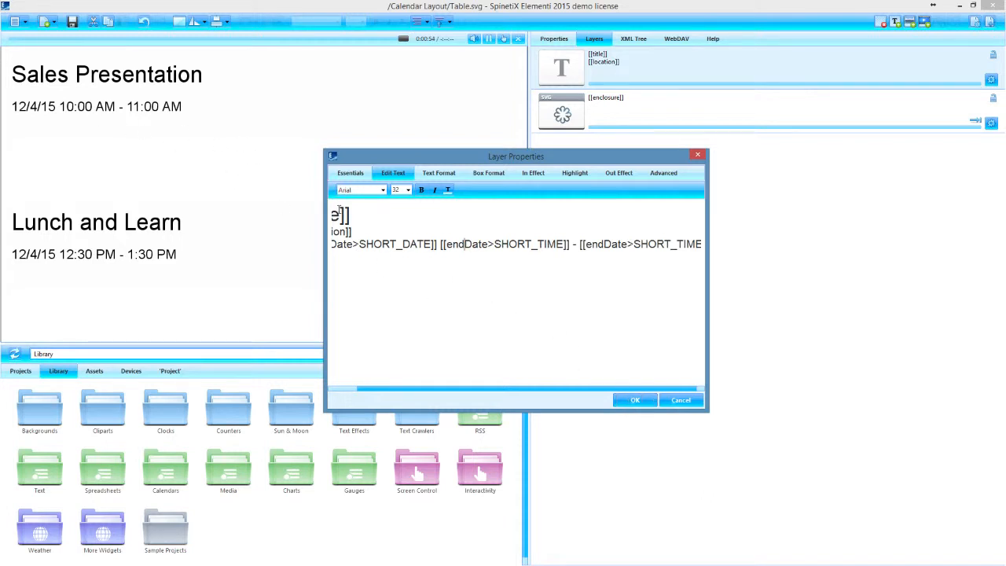
{"action": "left_click", "coordinate": [633, 402]}
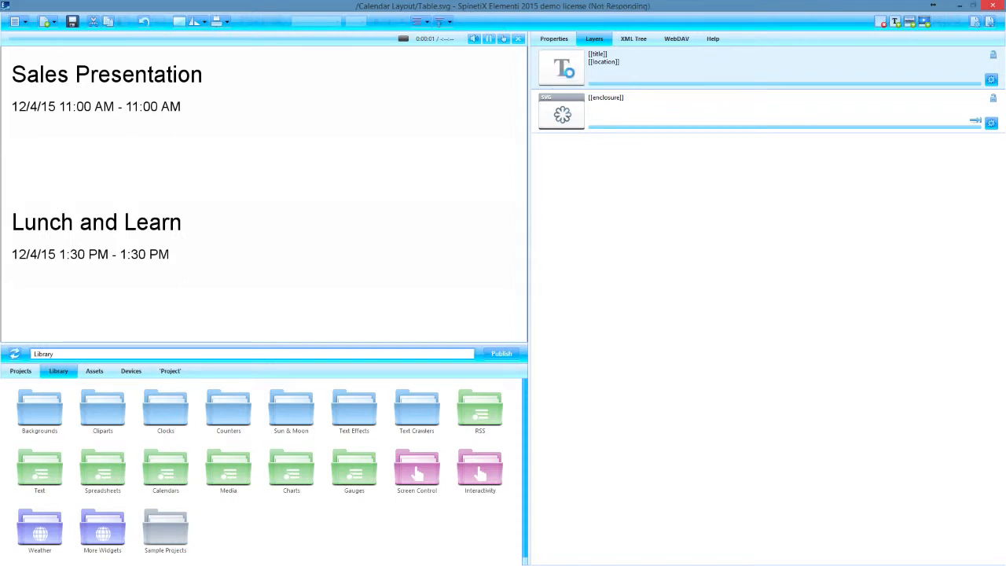
- Test the calendar data feed again and look for the STATUS column among its parsed fields
{"action": "left_click", "coordinate": [556, 40]}
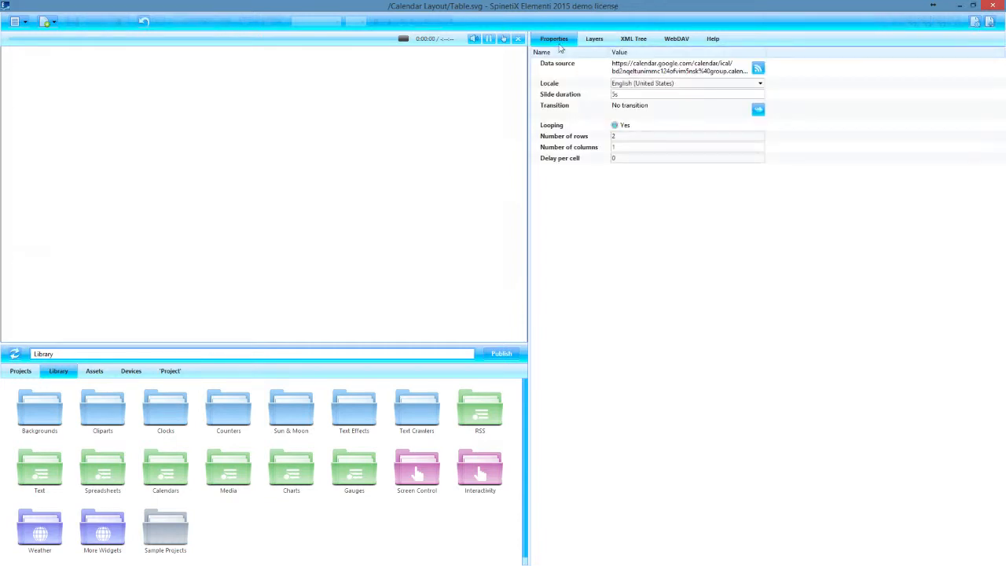
{"action": "double_click", "coordinate": [630, 66]}
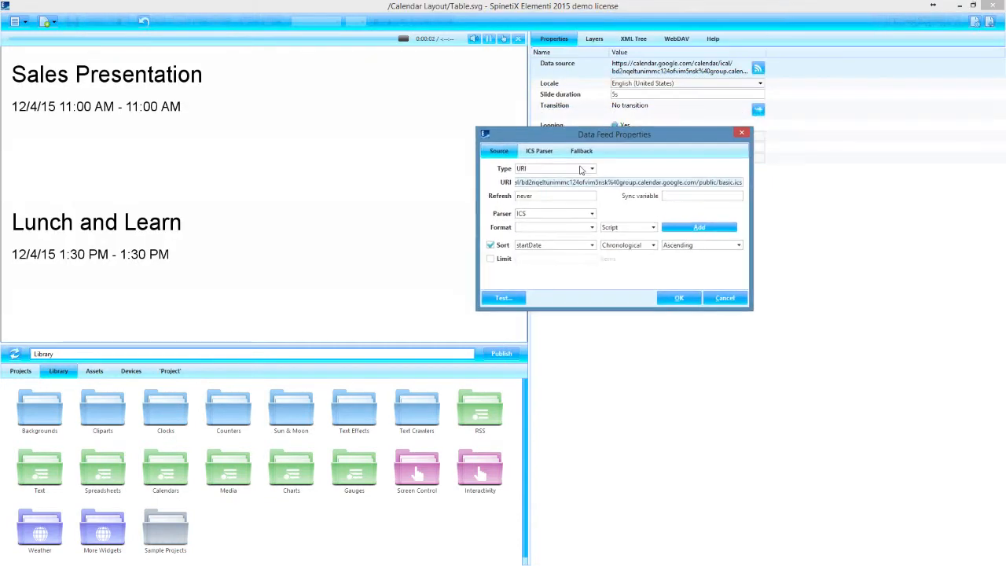
{"action": "left_click", "coordinate": [510, 296]}
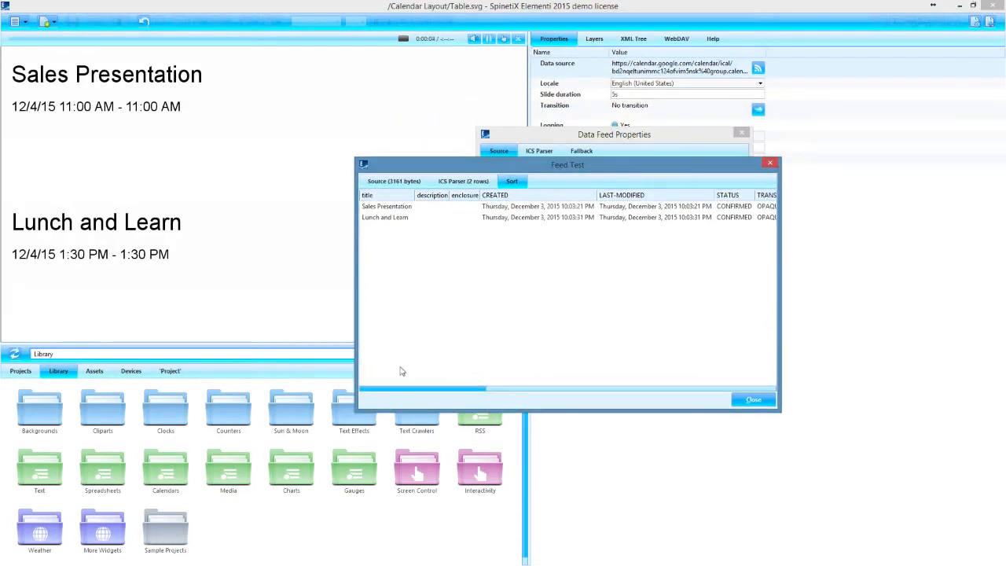
{"action": "left_click_drag", "start_coordinate": [424, 388], "coordinate": [521, 386]}
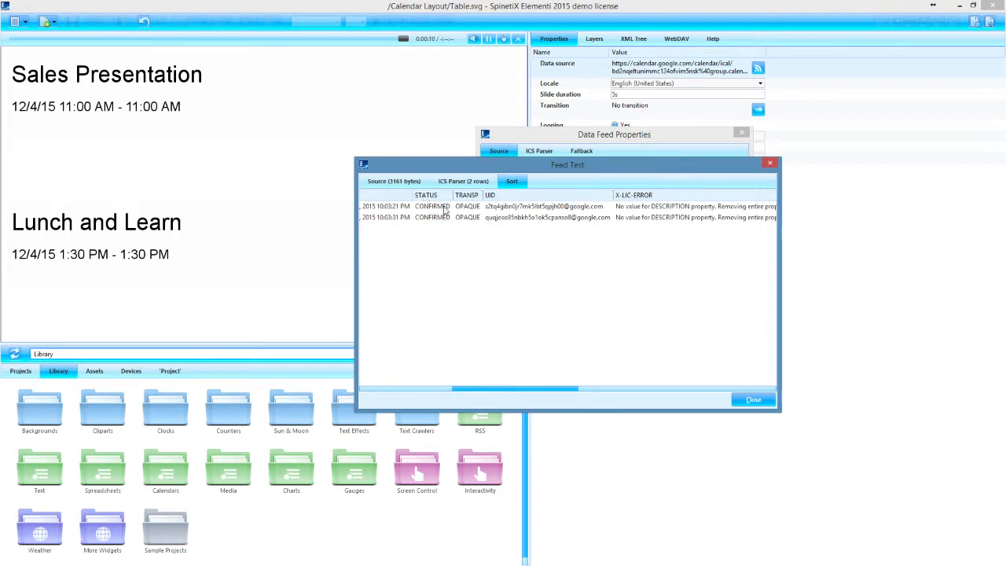
{"action": "left_click", "coordinate": [740, 397]}
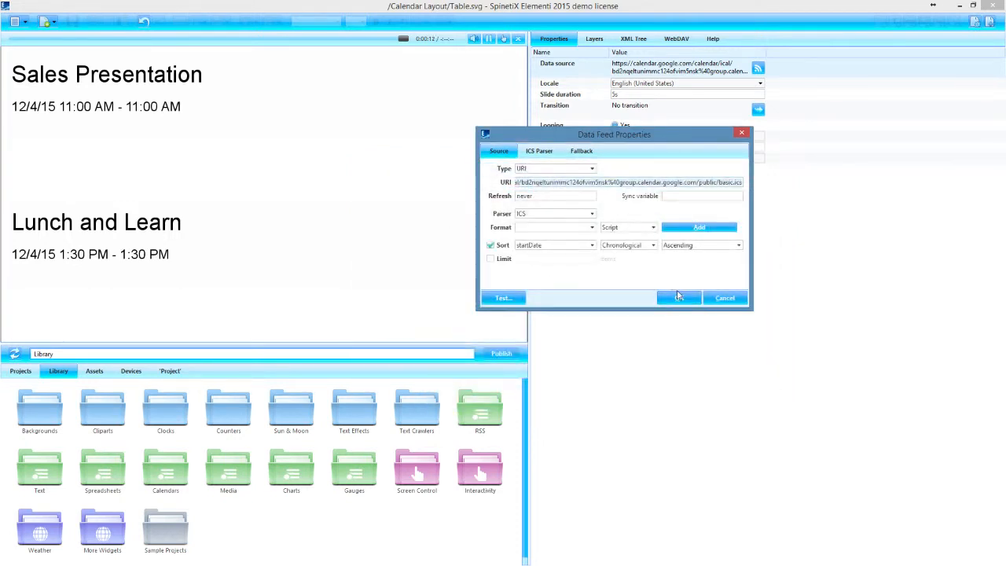
{"action": "left_click", "coordinate": [679, 298]}
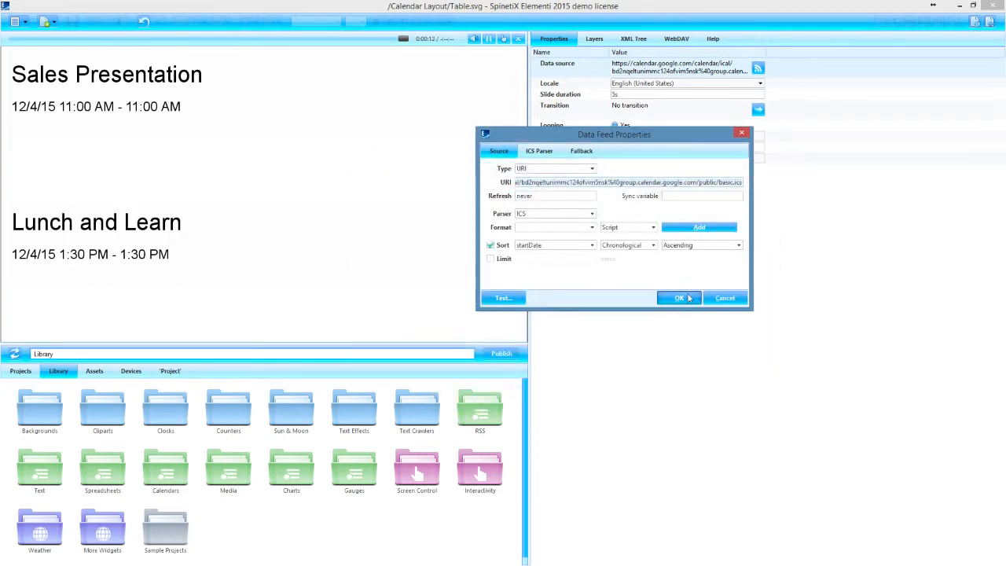
- Insert a new text layer and move it to the upper-right area of the table cell, opposite the title
{"action": "left_click", "coordinate": [592, 40]}
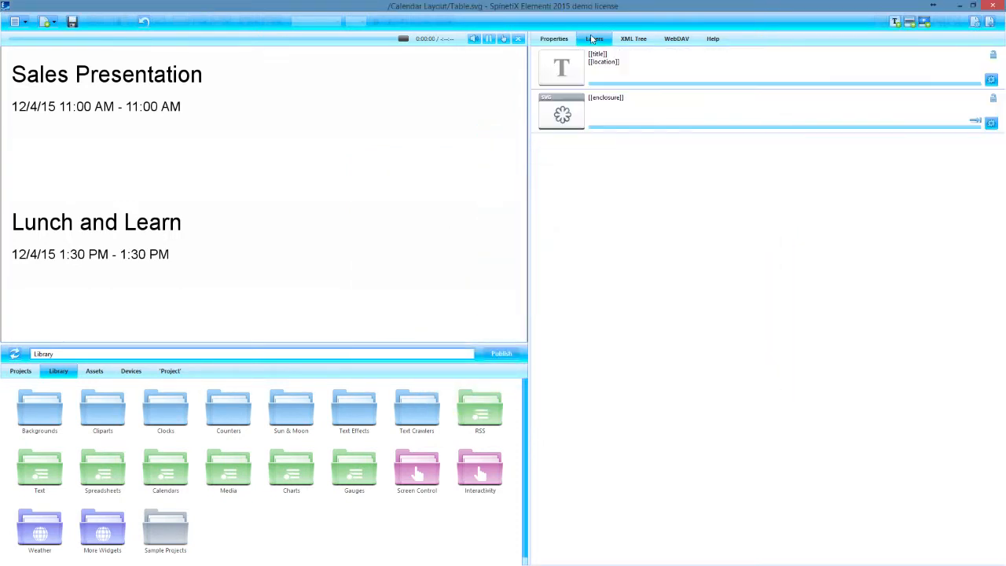
{"action": "right_click", "coordinate": [598, 165]}
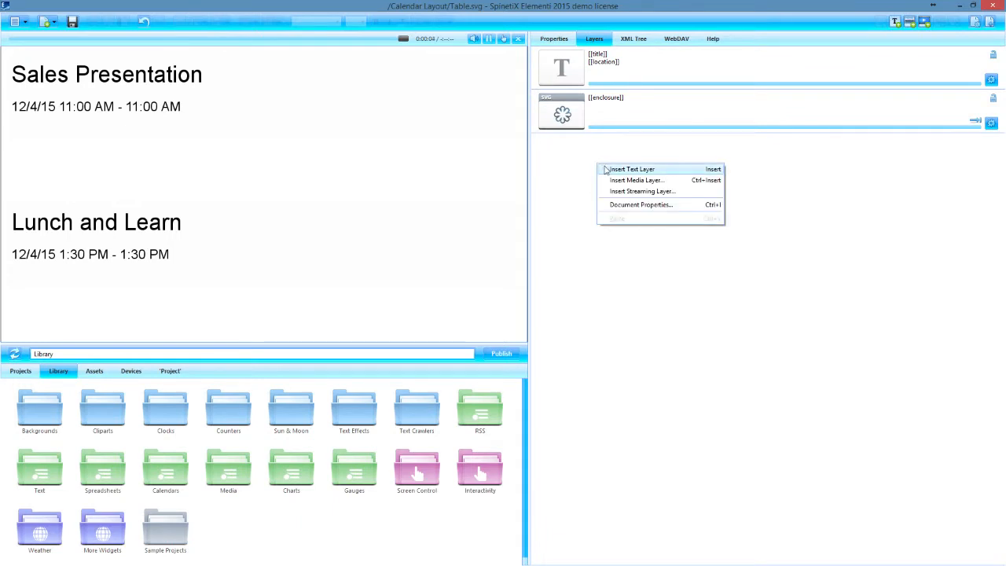
{"action": "left_click", "coordinate": [605, 170]}
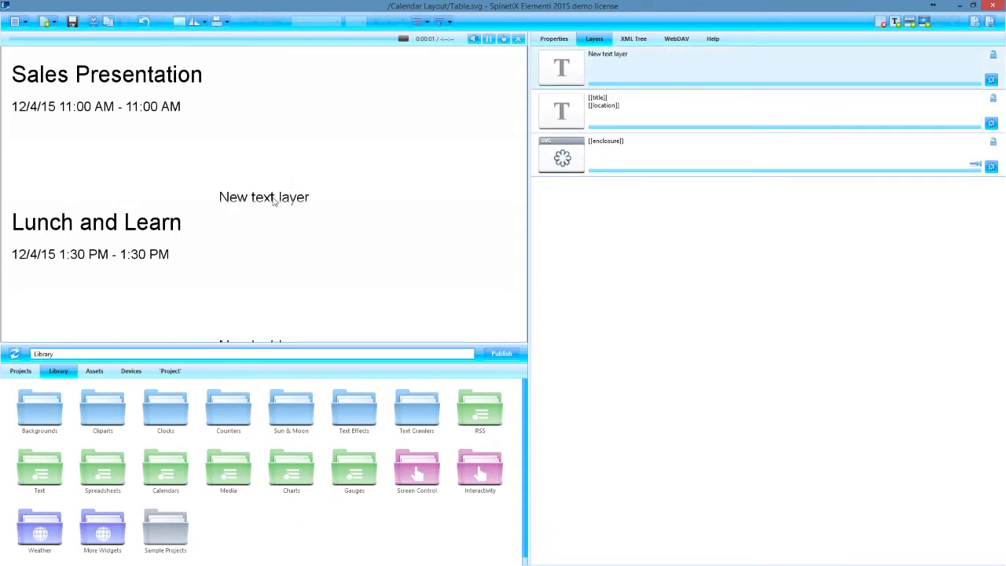
{"action": "left_click", "coordinate": [271, 198]}
{"action": "left_click_drag", "start_coordinate": [274, 188], "coordinate": [283, 137]}
{"action": "left_click_drag", "start_coordinate": [134, 103], "coordinate": [506, 138]}
- Replace the new text layer's content with [[STATUS]] and save the document, resuming the preview
{"action": "double_click", "coordinate": [415, 146]}
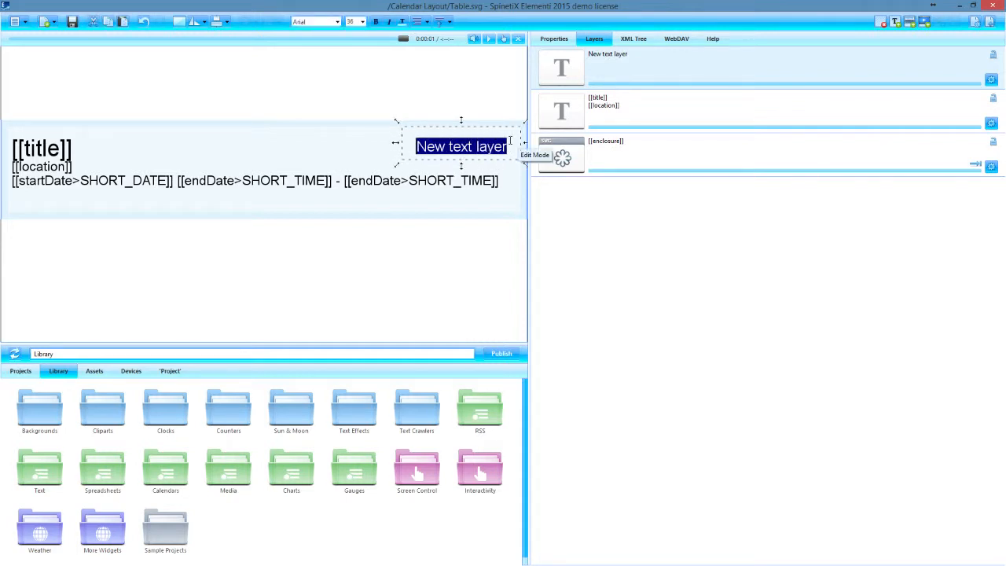
{"action": "key", "text": "BackSpace"}
{"action": "type", "text": "[["}
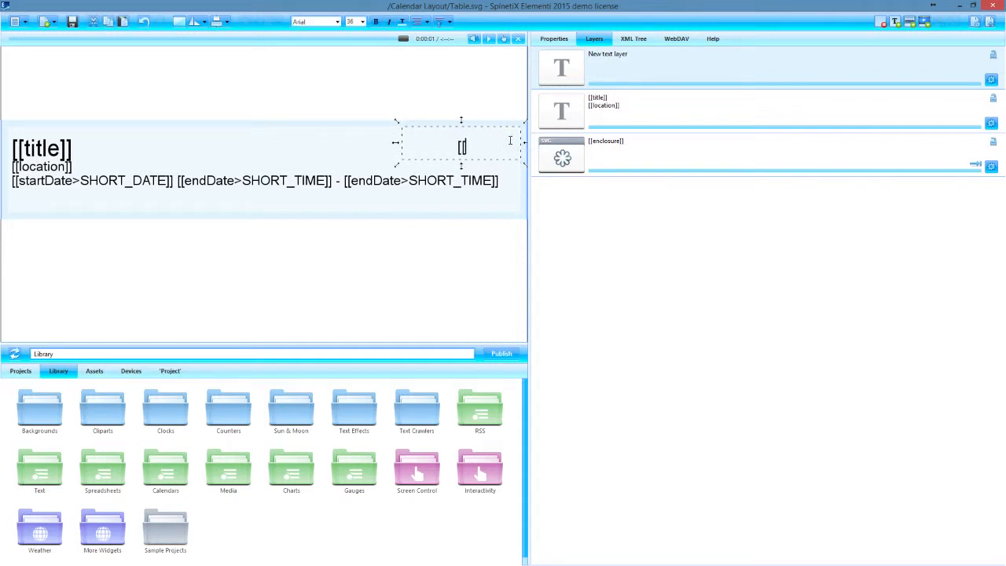
{"action": "type", "text": "STATUS]]"}
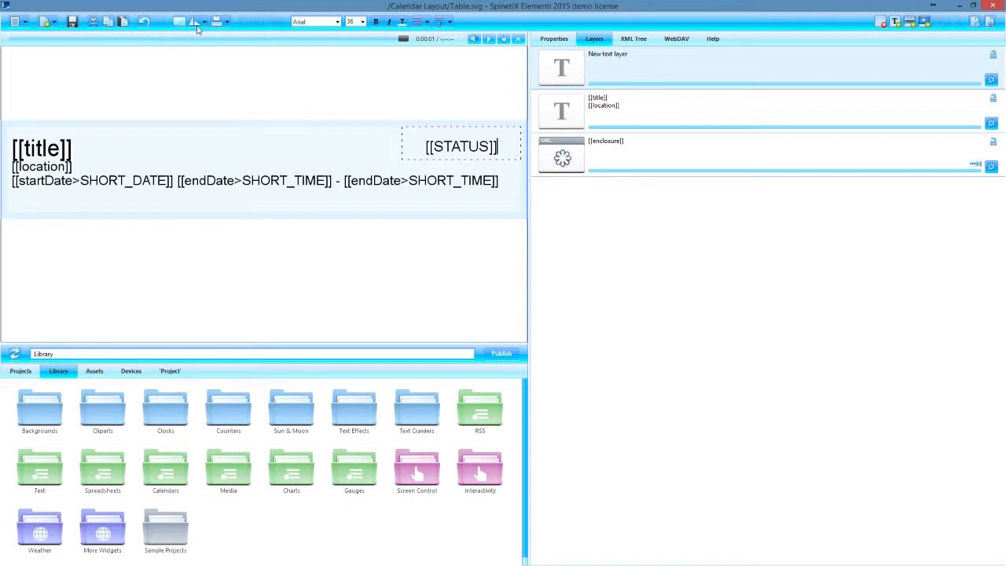
{"action": "left_click", "coordinate": [71, 24]}
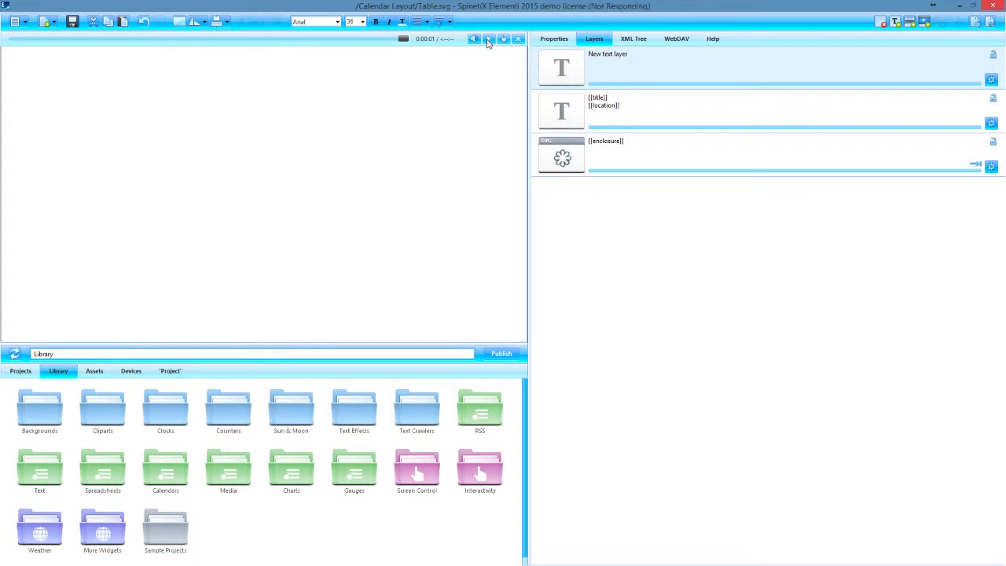
{"action": "left_click", "coordinate": [487, 39]}
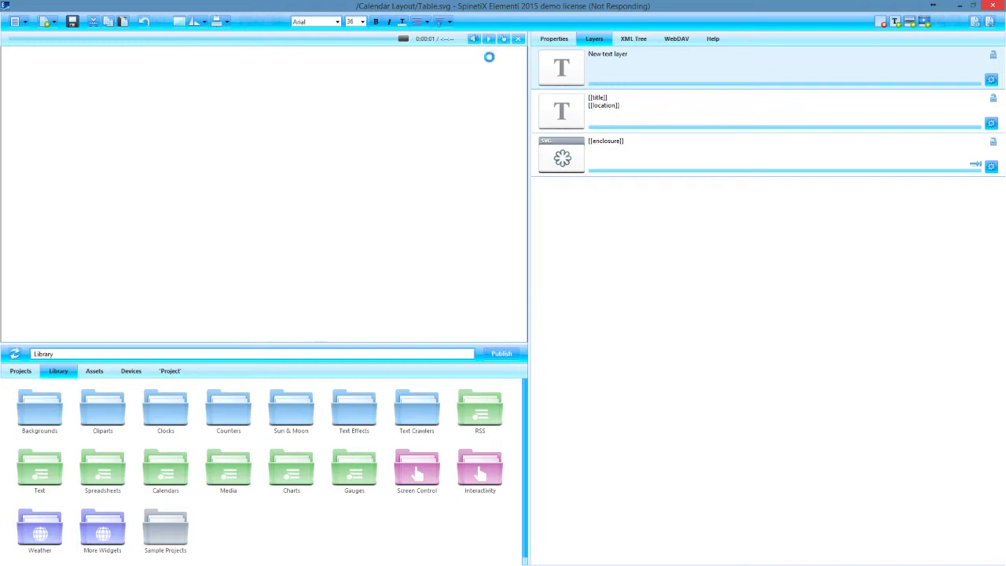